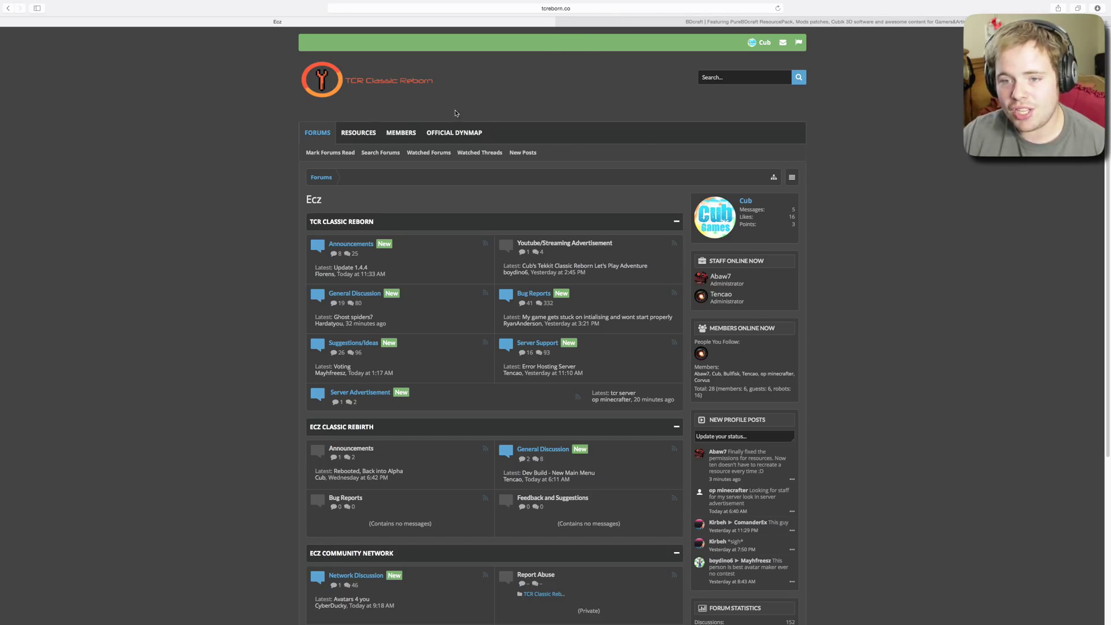
# From the forum's Resources, open 'Sphax Texture Patch - TCR x64' and download TCR Patch 64x
pyautogui.click(358, 132)
pyautogui.scroll(-1, 657, 327)
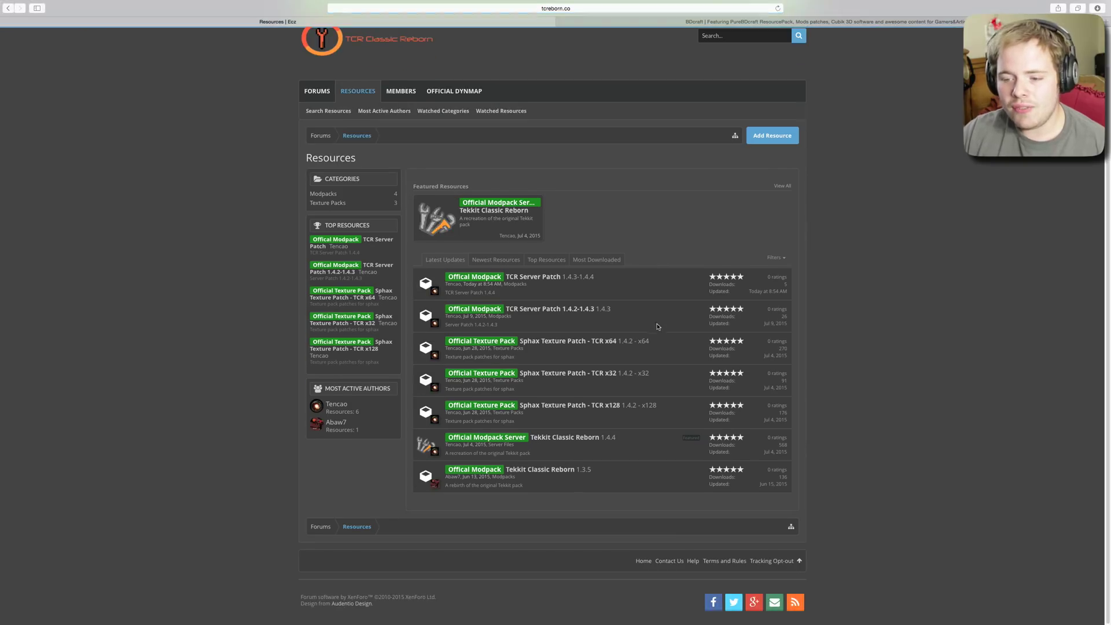
pyautogui.click(576, 344)
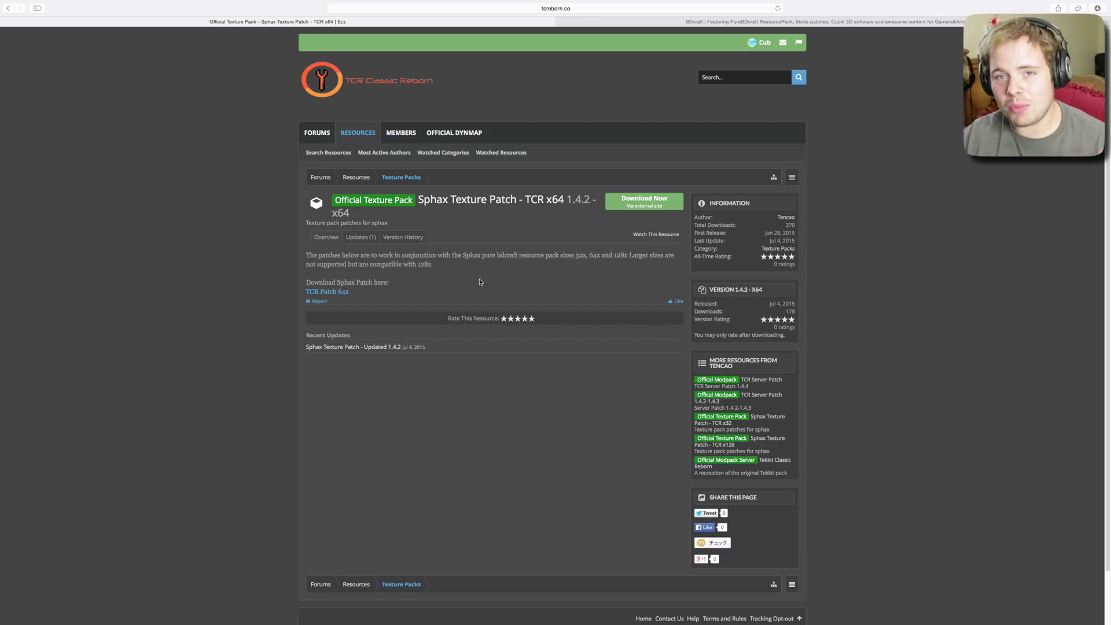
pyautogui.click(343, 292)
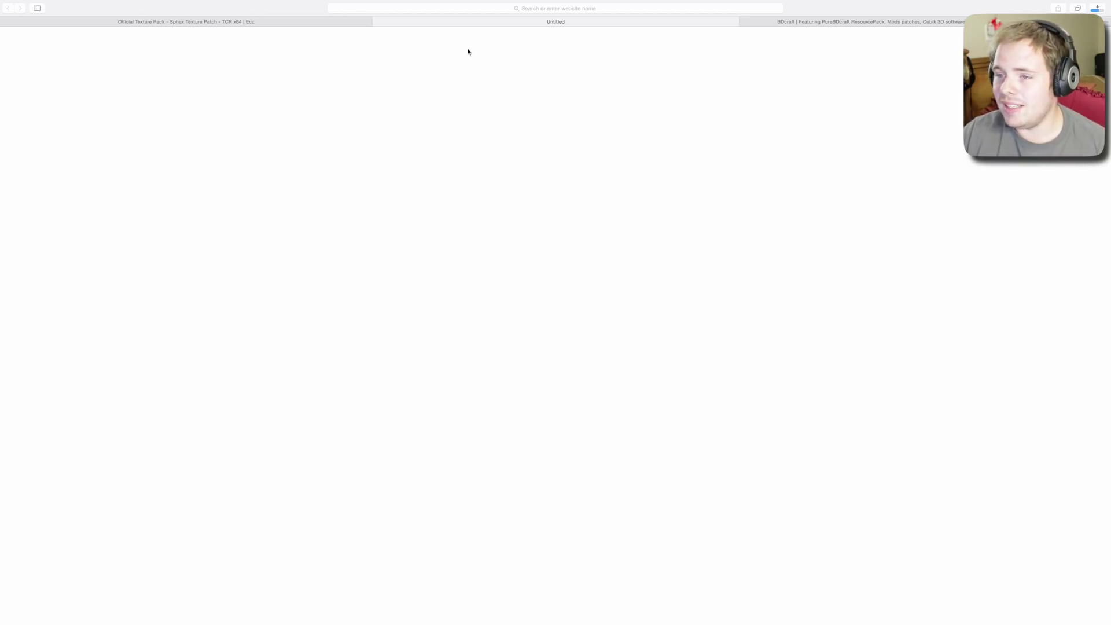
# Close the blank tab and go to BDcraft's Downloads > PureBDcraft for Minecraft page
pyautogui.click(377, 22)
pyautogui.click(702, 21)
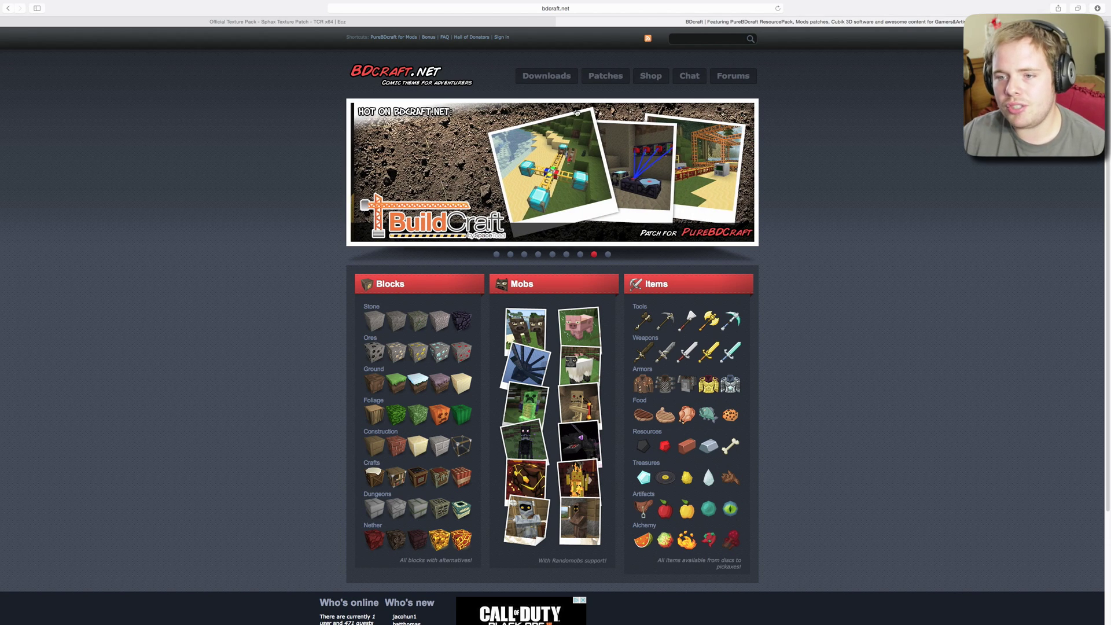
pyautogui.click(546, 76)
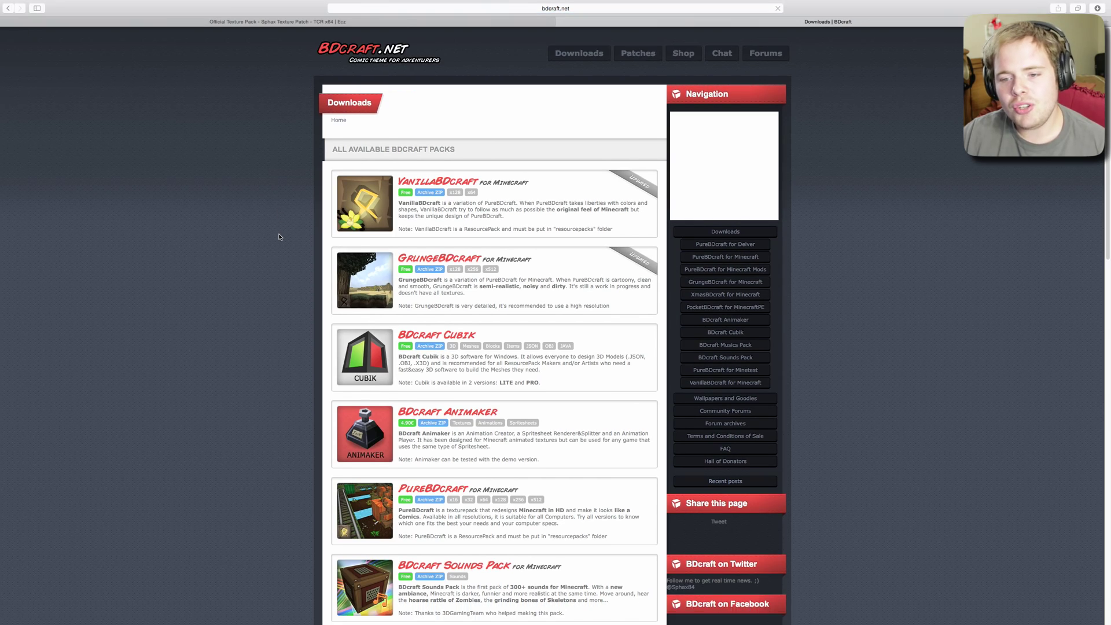
pyautogui.scroll(-3, 280, 238)
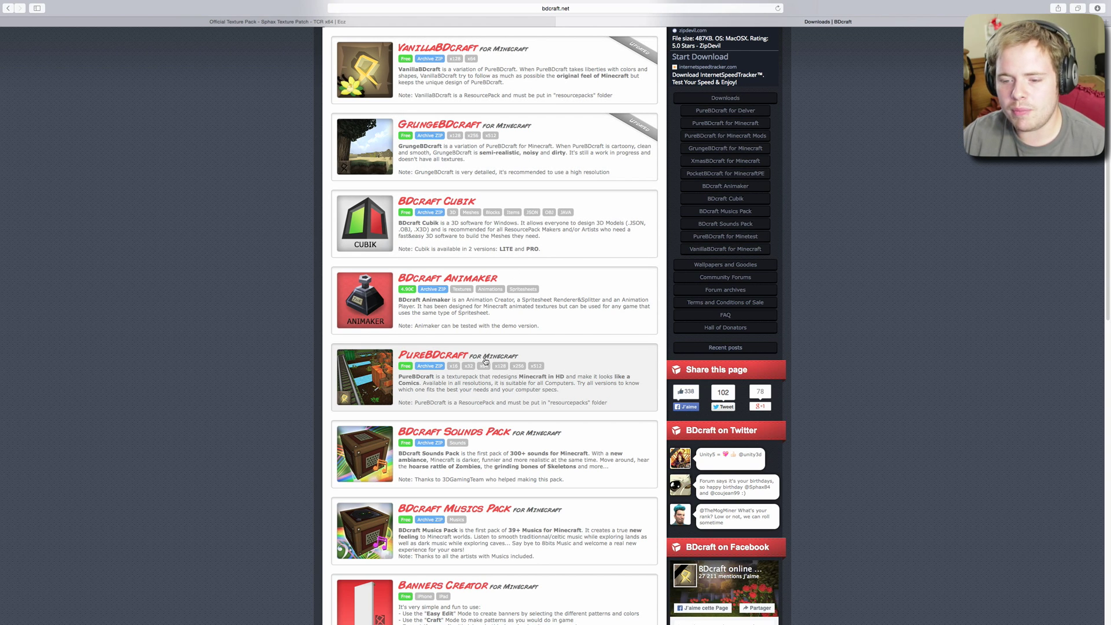
pyautogui.click(372, 379)
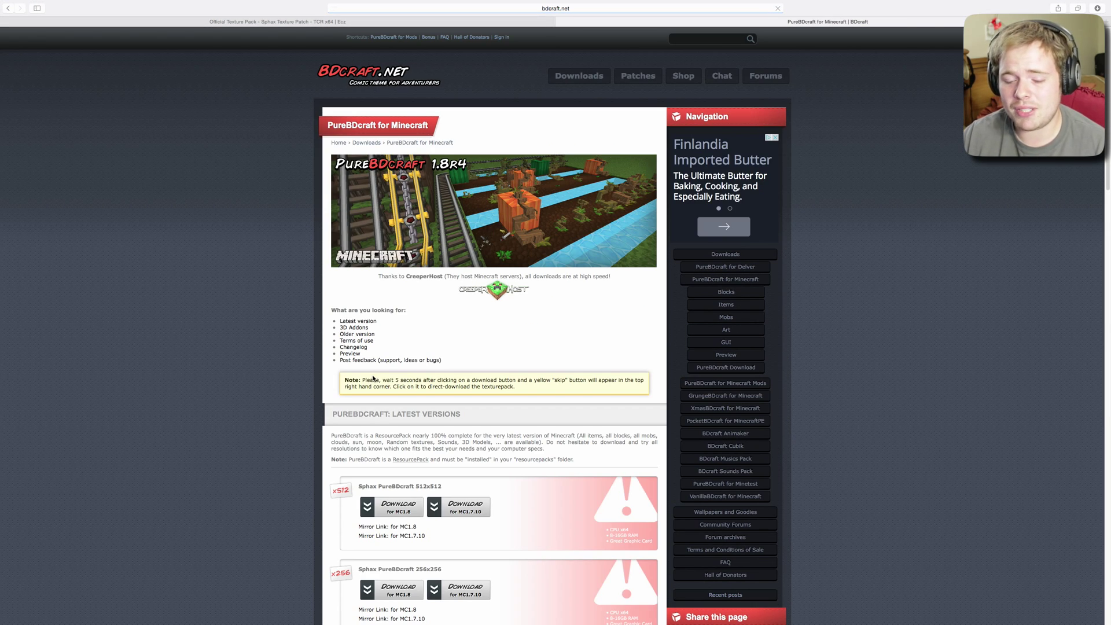
# Compare the 64x64 and 128x128 resolutions, then download the 64x64 pack for MC1.7.10
pyautogui.scroll(-10, 422, 368)
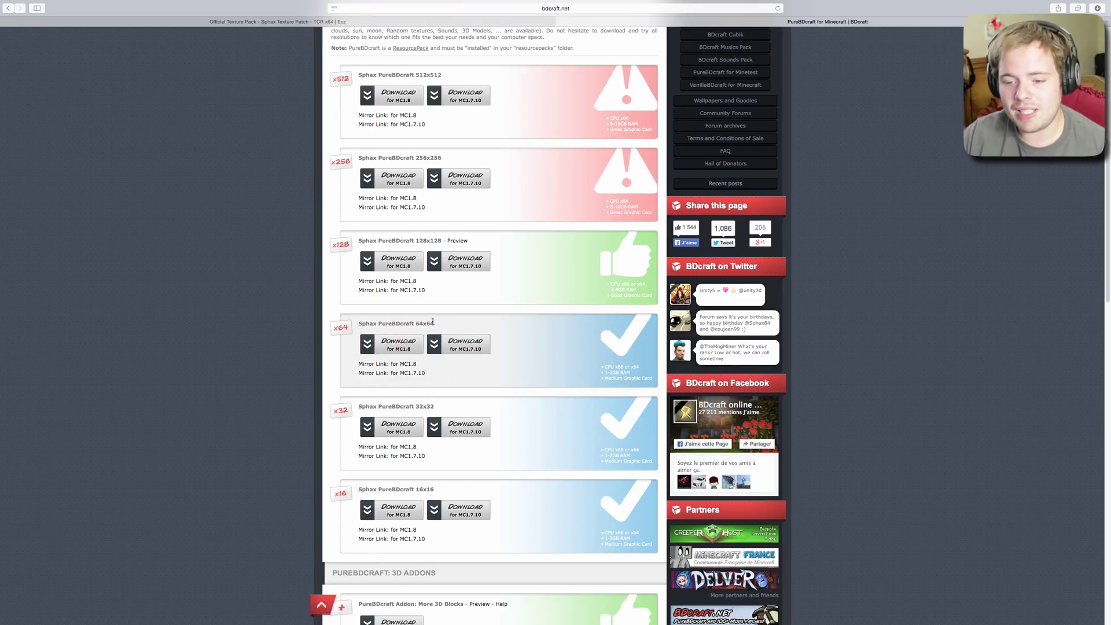
pyautogui.moveTo(433, 322); pyautogui.dragTo(412, 321)
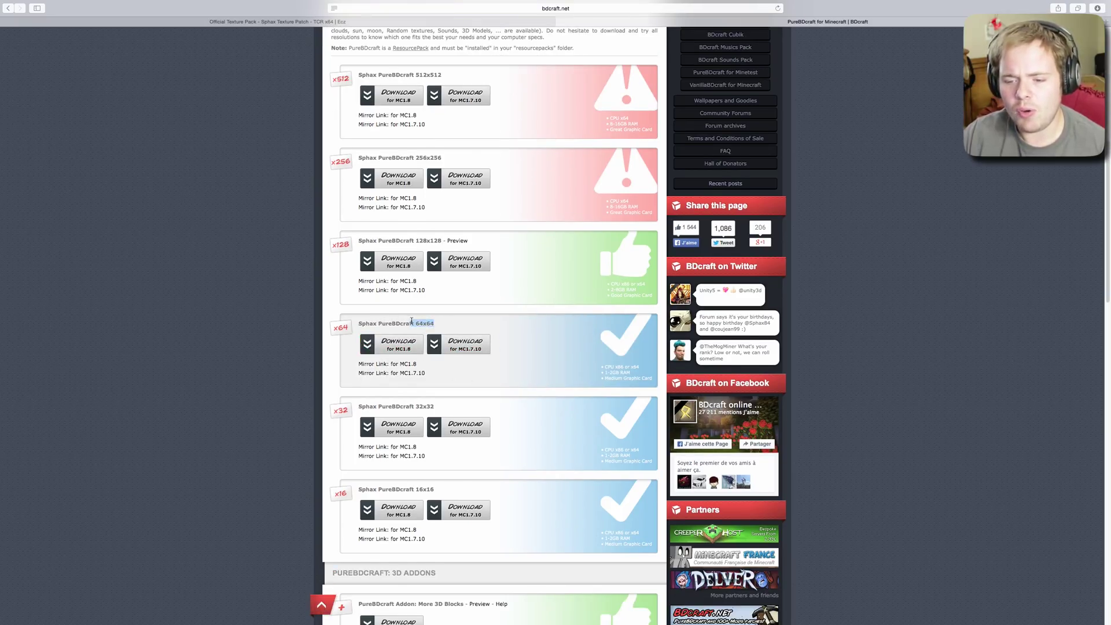
pyautogui.click(446, 408)
pyautogui.moveTo(443, 241); pyautogui.dragTo(415, 241)
pyautogui.click(512, 352)
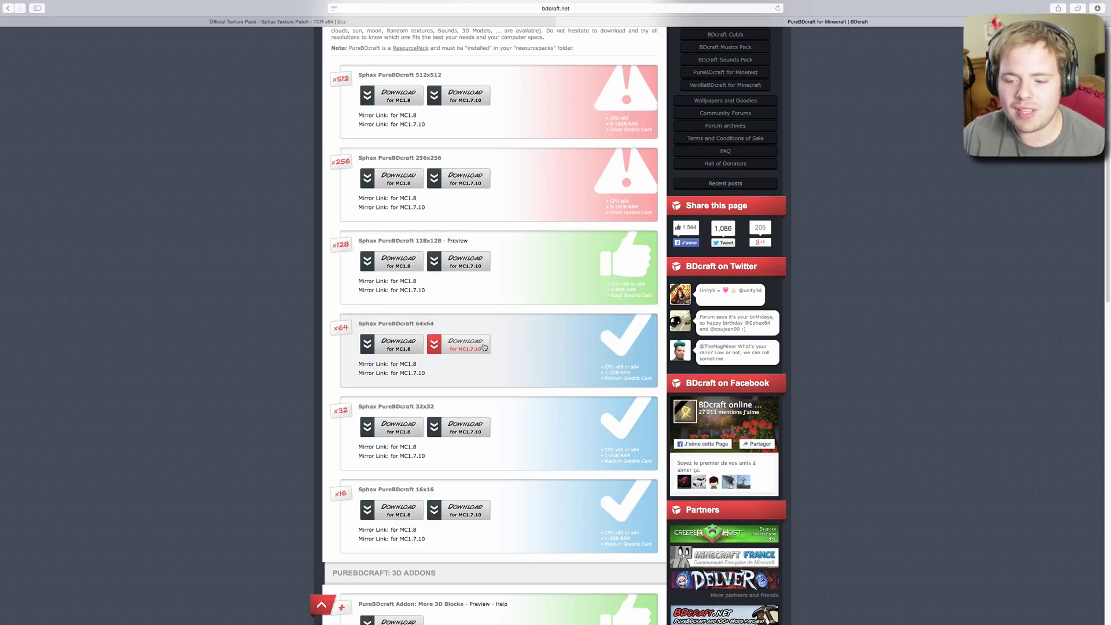
pyautogui.click(479, 351)
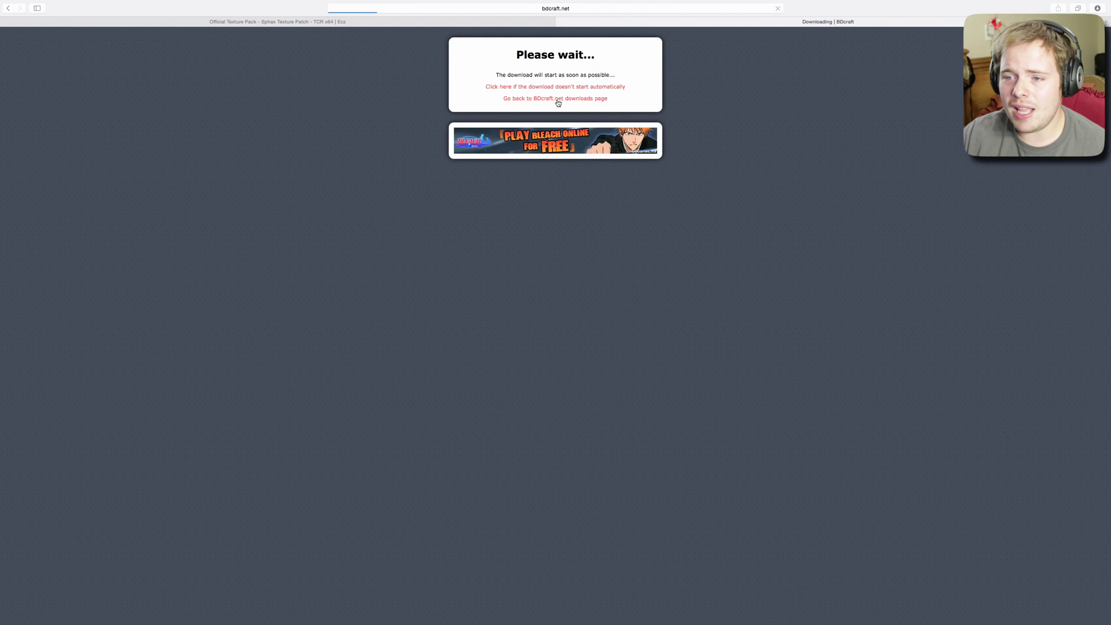
# Close the download page, leave full-screen Safari, and place a Downloads Finder window beside Minecraft
pyautogui.click(560, 22)
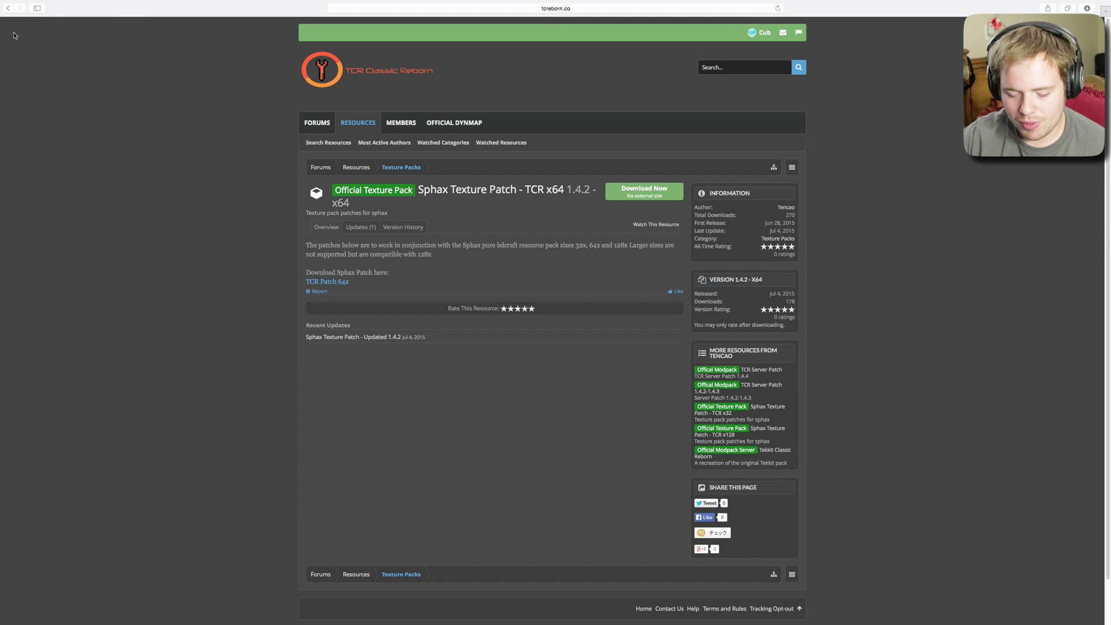
pyautogui.hotkey('ctrl', 'Left')
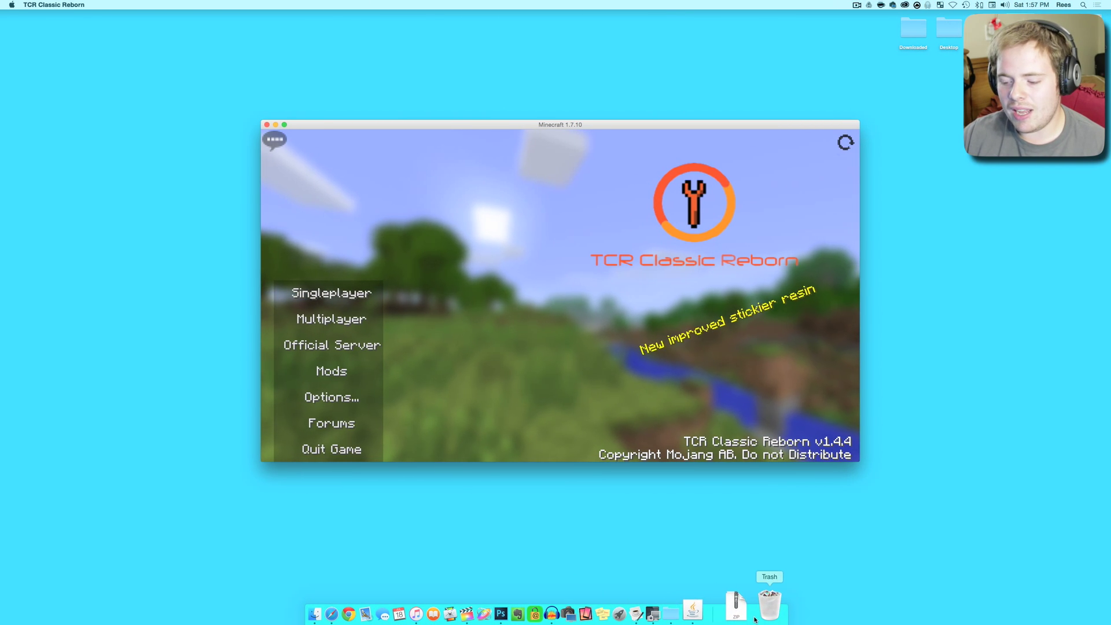
pyautogui.click(736, 607)
pyautogui.click(765, 502)
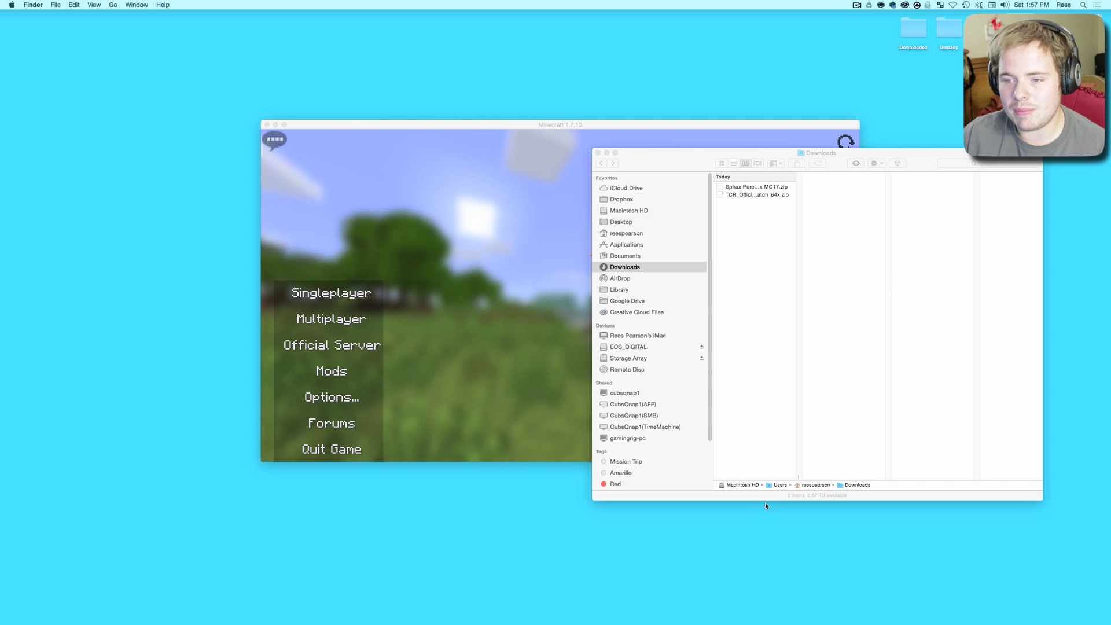
pyautogui.moveTo(658, 155); pyautogui.dragTo(108, 86)
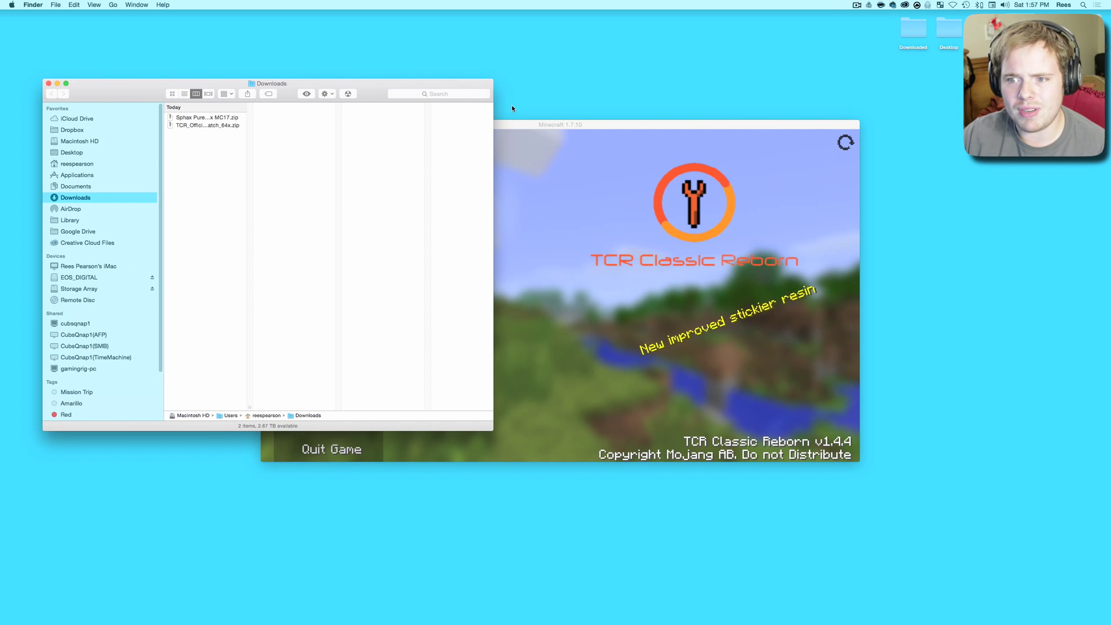
pyautogui.moveTo(514, 122); pyautogui.dragTo(742, 86)
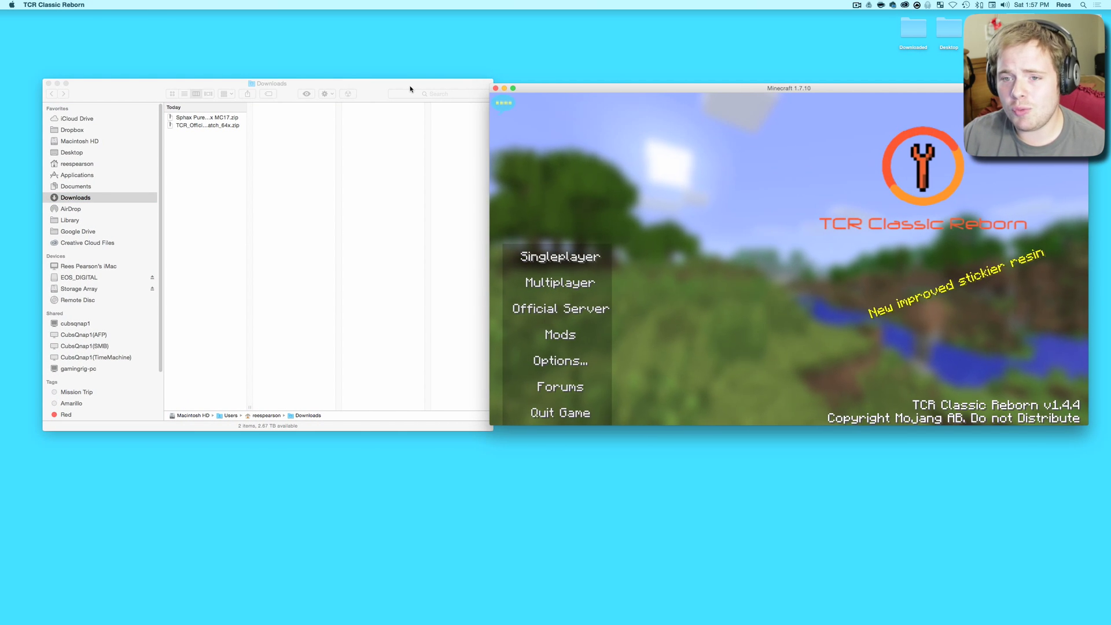
pyautogui.moveTo(386, 86); pyautogui.dragTo(367, 92)
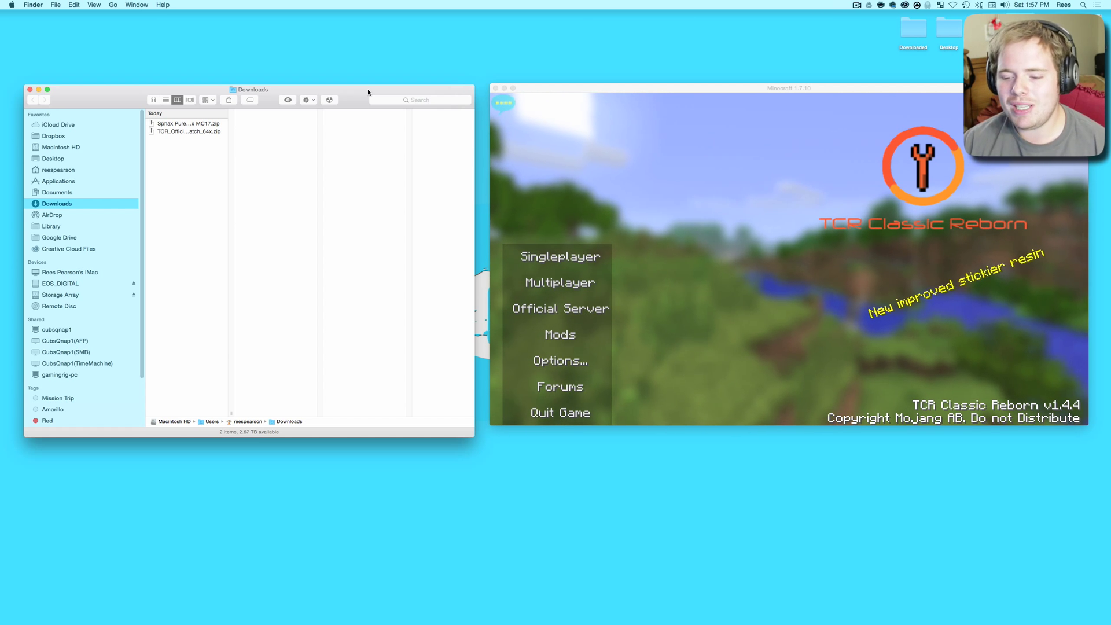
# Open the modpack's resourcepacks folder from Minecraft's Options > Resource Packs
pyautogui.click(593, 356)
pyautogui.click(565, 363)
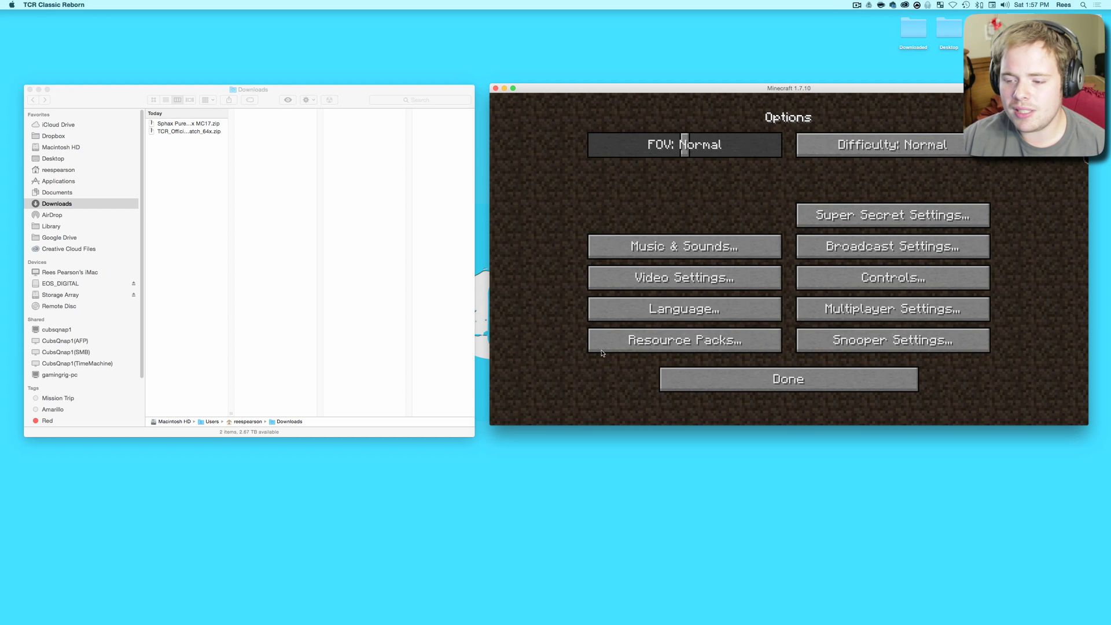
pyautogui.click(602, 347)
pyautogui.click(601, 377)
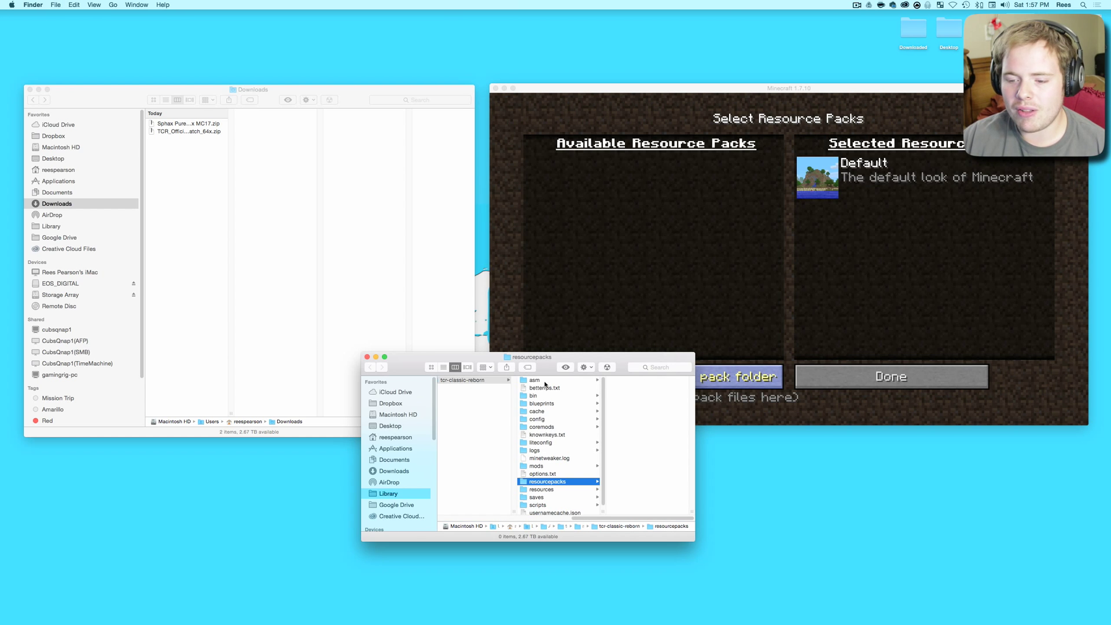
pyautogui.moveTo(446, 358); pyautogui.dragTo(605, 162)
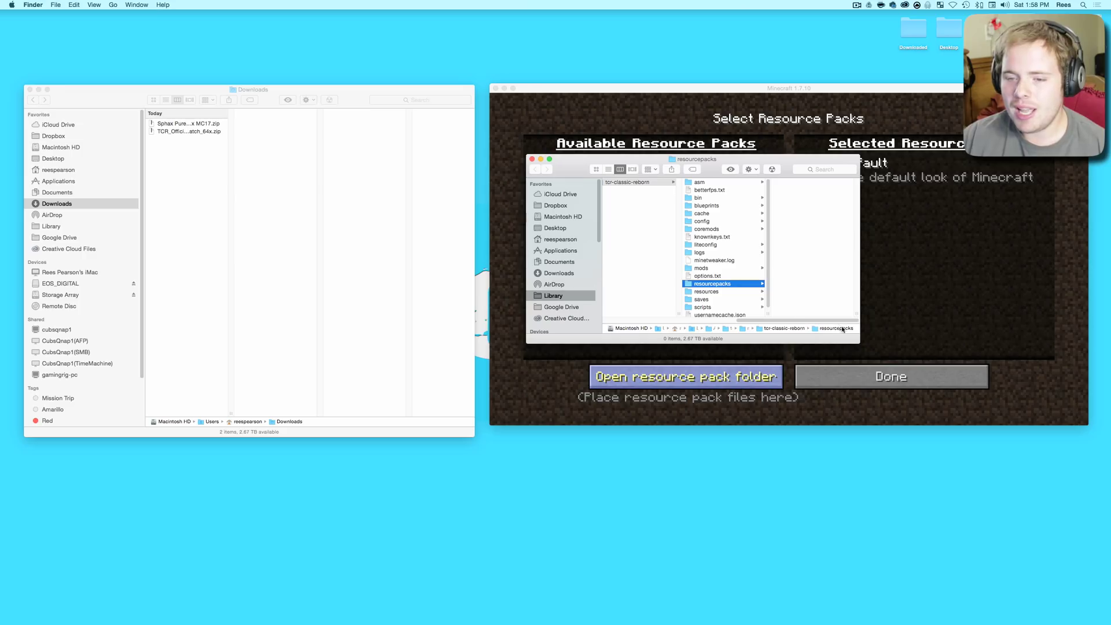
# Move the Sphax PureBDcraft 64x MC17 and TCR_Official_Patch_64x zips into resourcepacks and refresh the list
pyautogui.click(165, 157)
pyautogui.press('Down')
pyautogui.press('Up')
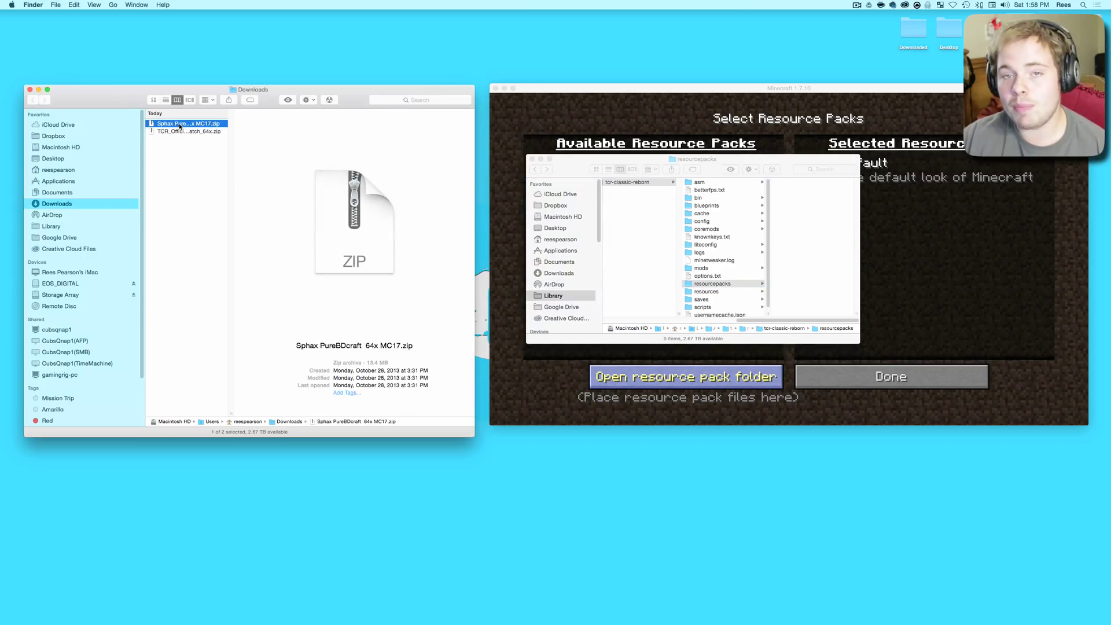
pyautogui.click(196, 133)
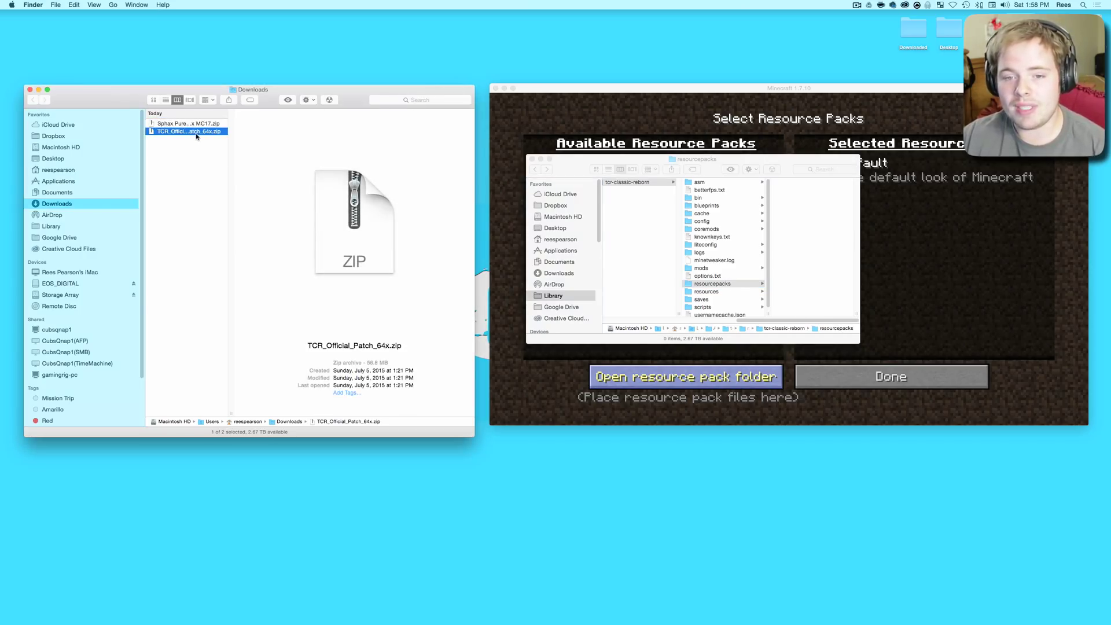
pyautogui.press('Up')
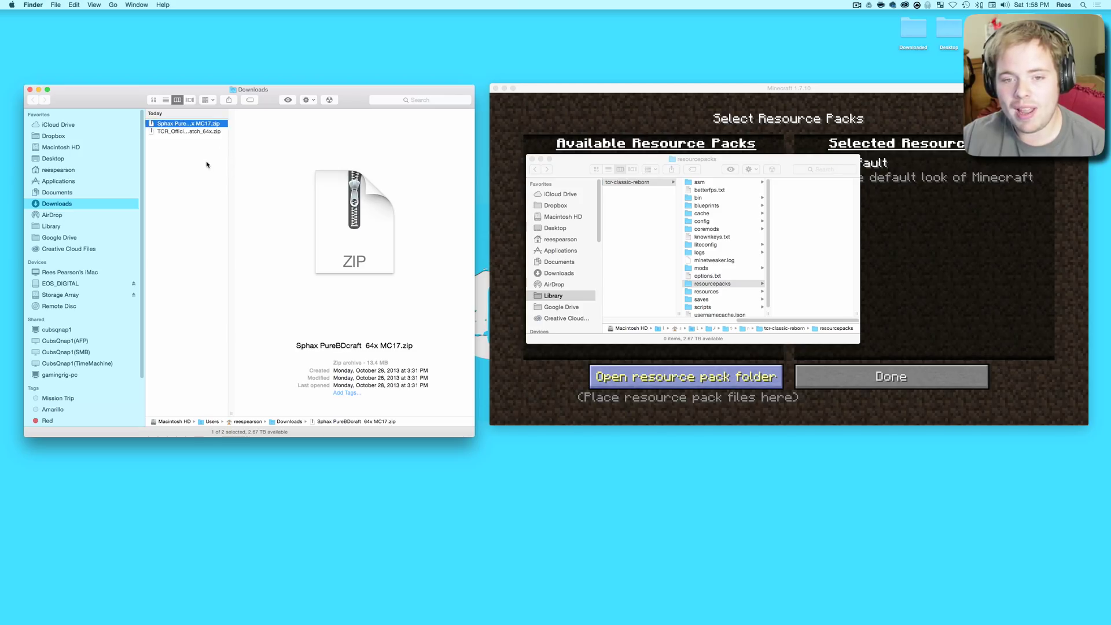
pyautogui.keyDown('shift'); pyautogui.click(186, 133); pyautogui.keyUp('shift')
pyautogui.moveTo(176, 124); pyautogui.dragTo(821, 214)
pyautogui.click(945, 214)
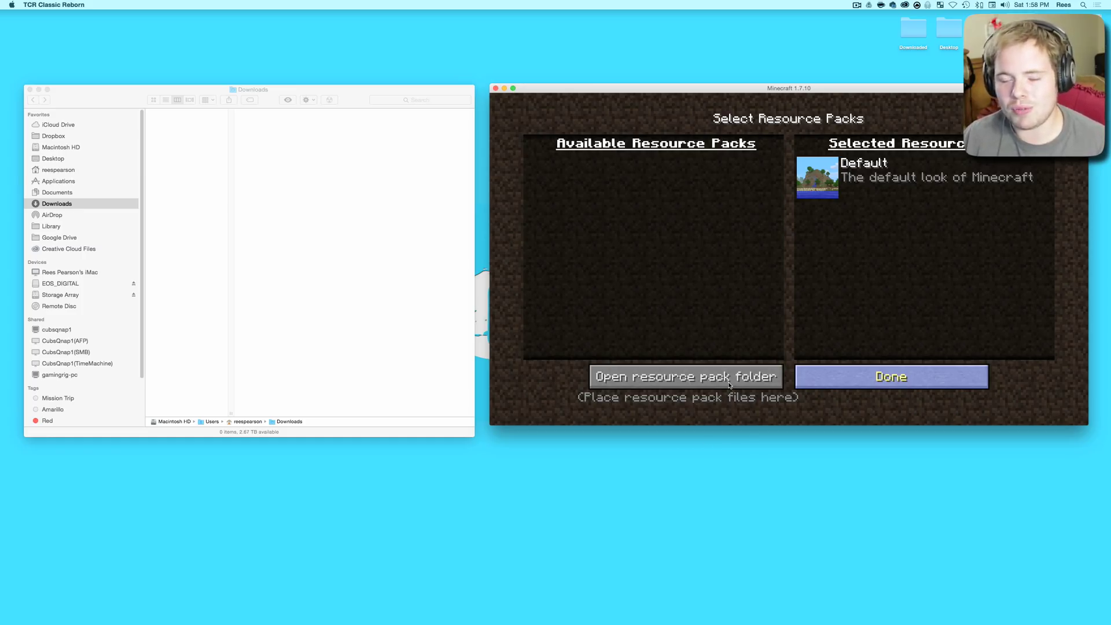
pyautogui.press('Escape')
# Select Sphax PureBDcraft 64x MC17 and TCR_Official_Patch_64x, keeping the TCR patch ranked above Sphax
pyautogui.click(743, 339)
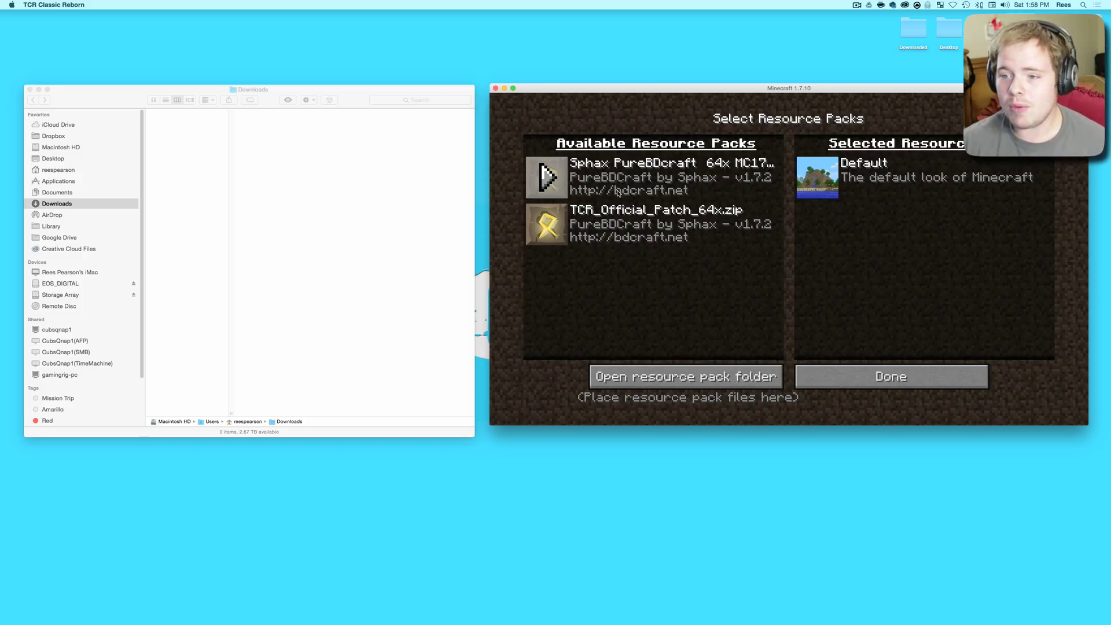
pyautogui.click(547, 177)
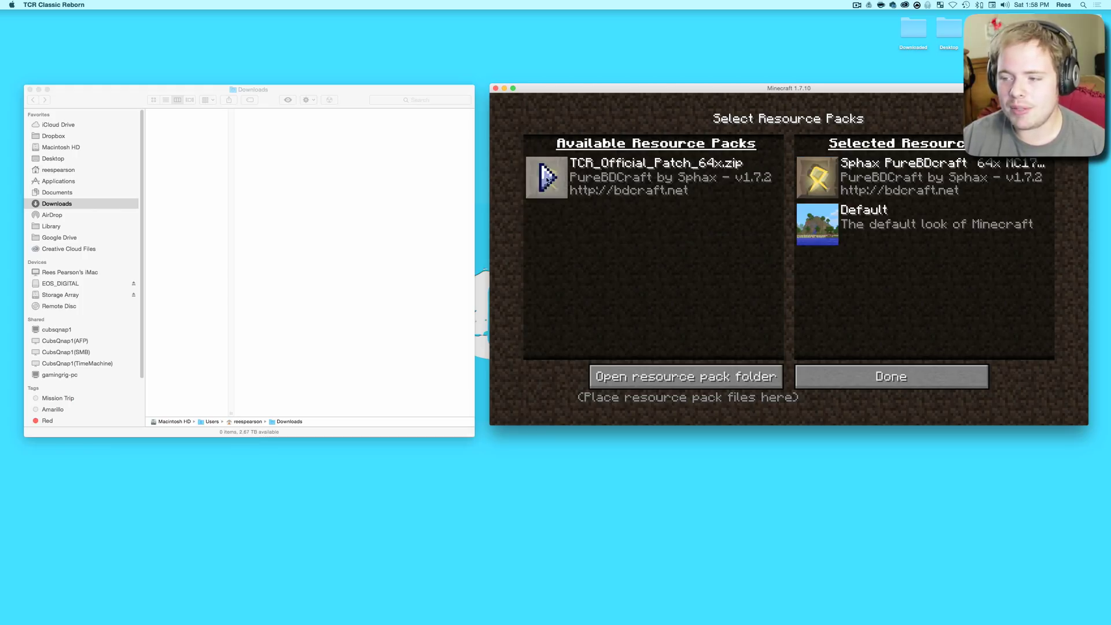
pyautogui.click(546, 177)
pyautogui.moveTo(889, 197)
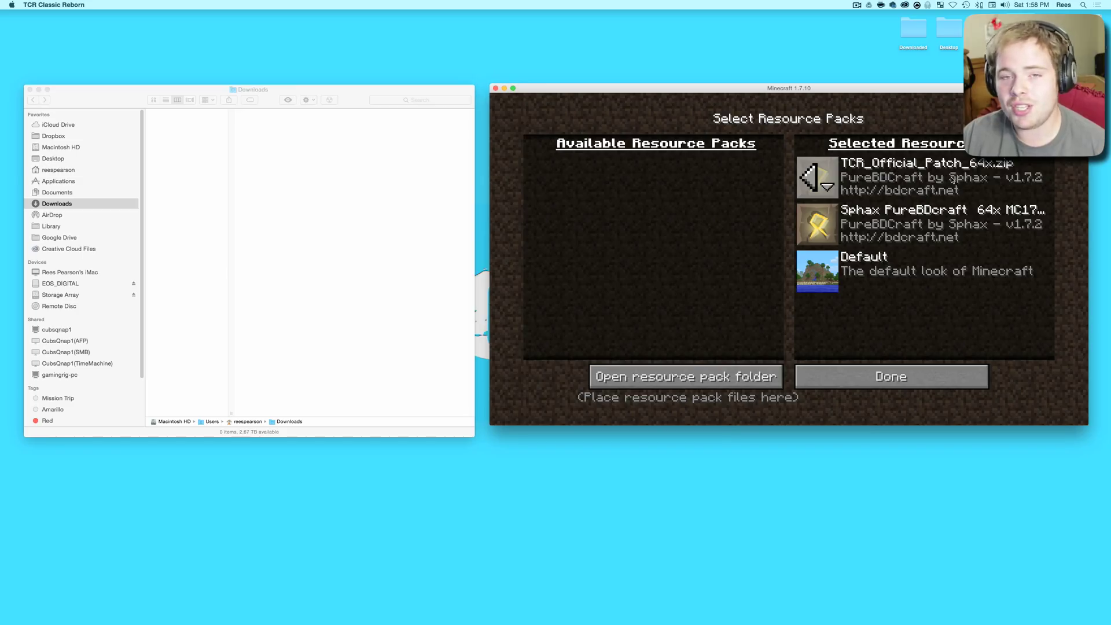
pyautogui.click(827, 186)
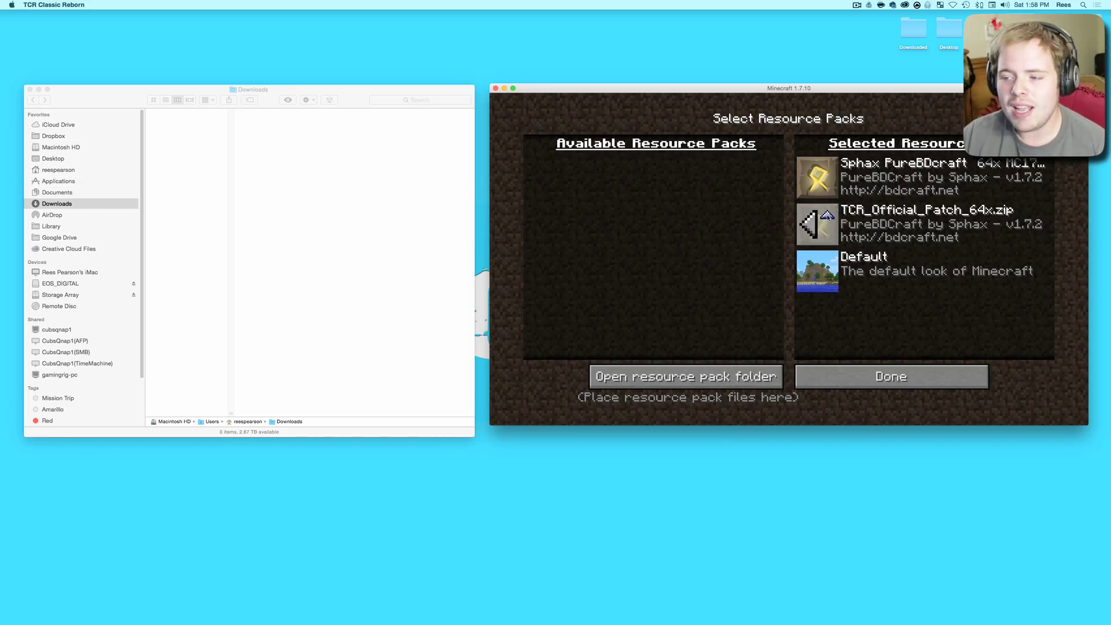
pyautogui.click(828, 217)
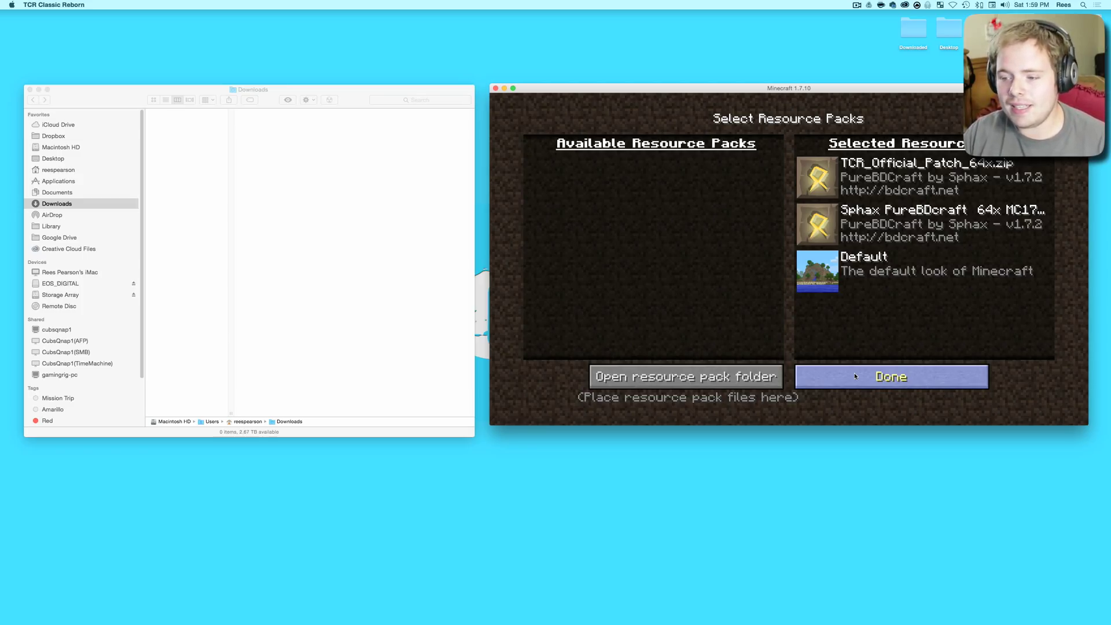
# Confirm the packs, return to the main menu, and load the New World singleplayer save
pyautogui.click(854, 376)
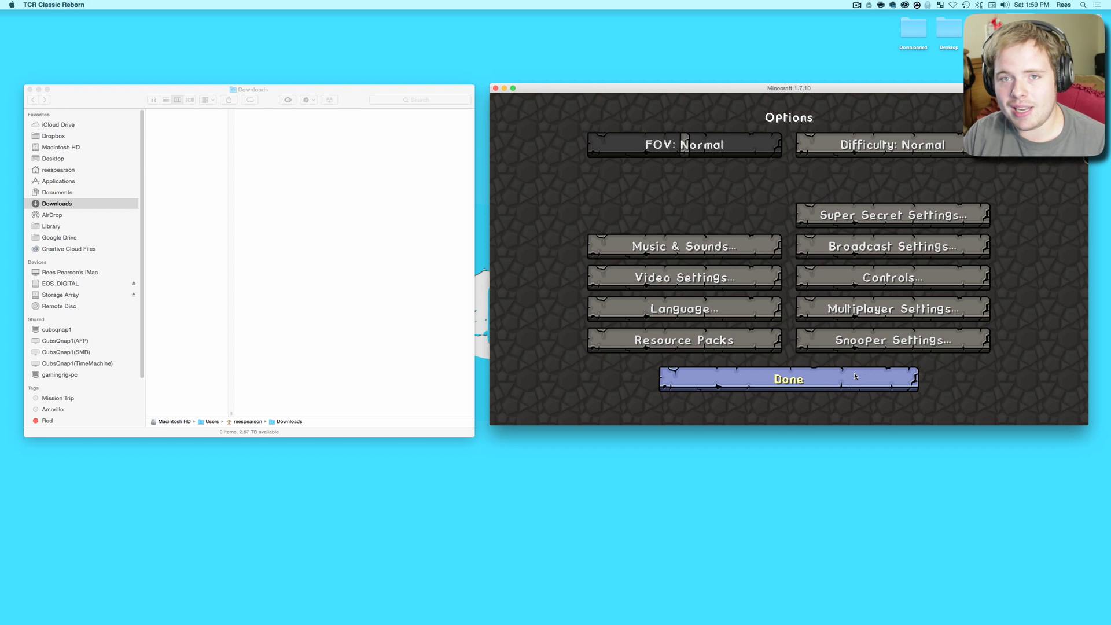
pyautogui.click(854, 376)
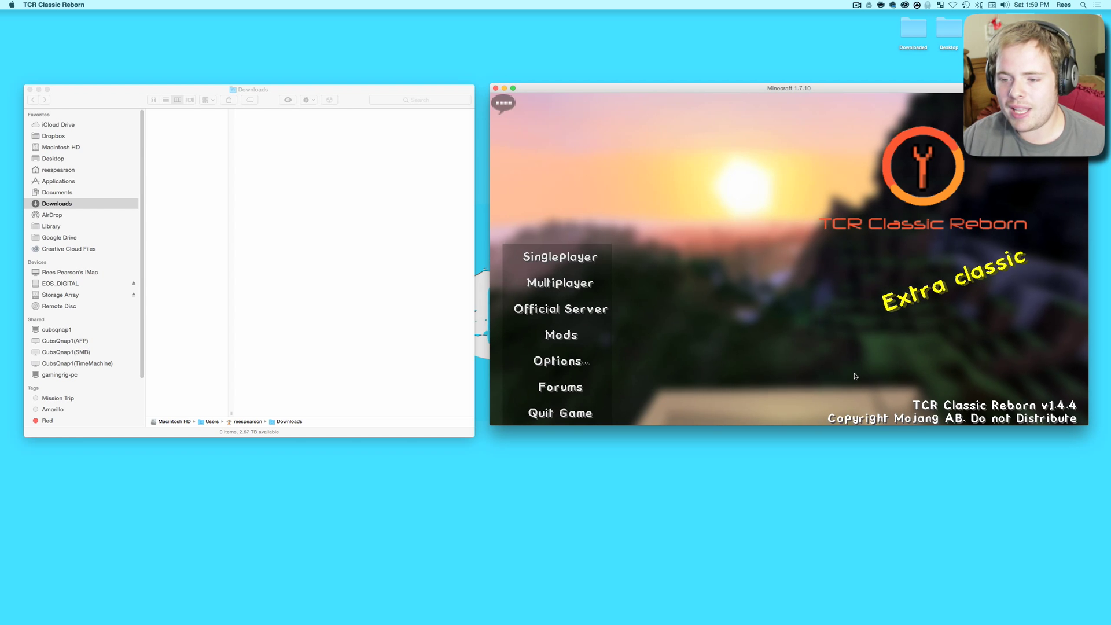
pyautogui.click(588, 265)
pyautogui.doubleClick(782, 243)
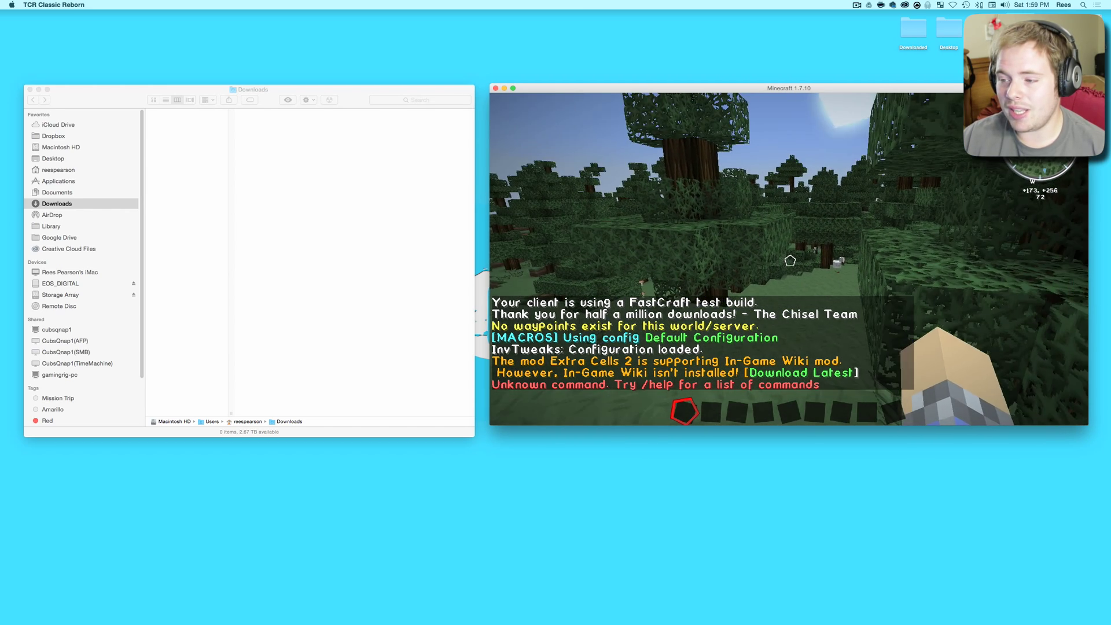
# Walk forward through the forest to view the new textures, then Save and Quit to Title
pyautogui.press('w')
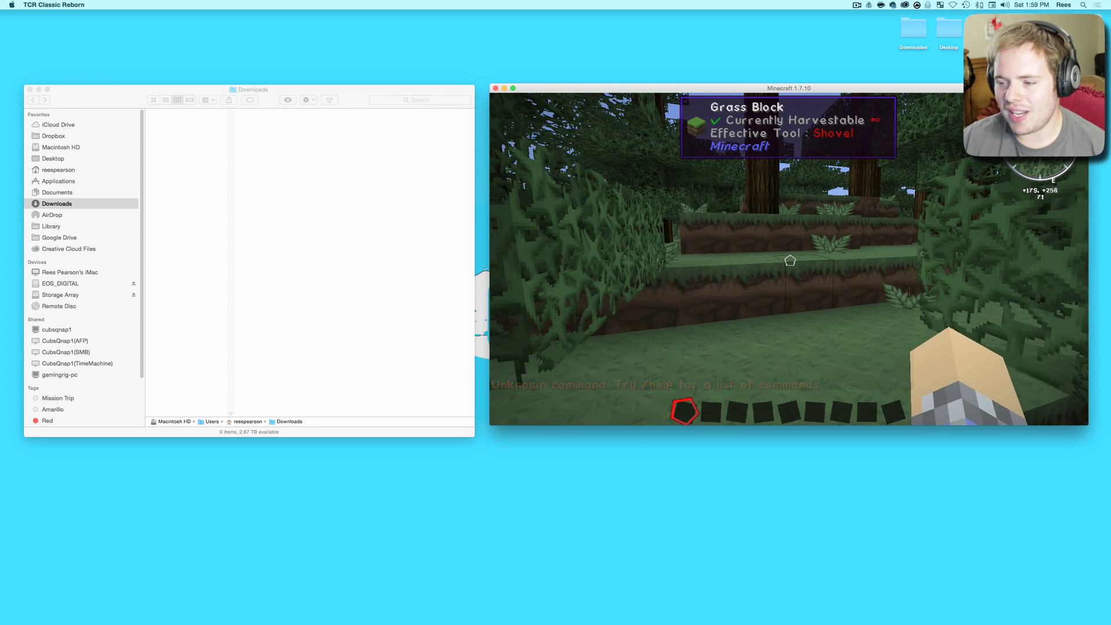
pyautogui.press('Escape')
pyautogui.click(776, 333)
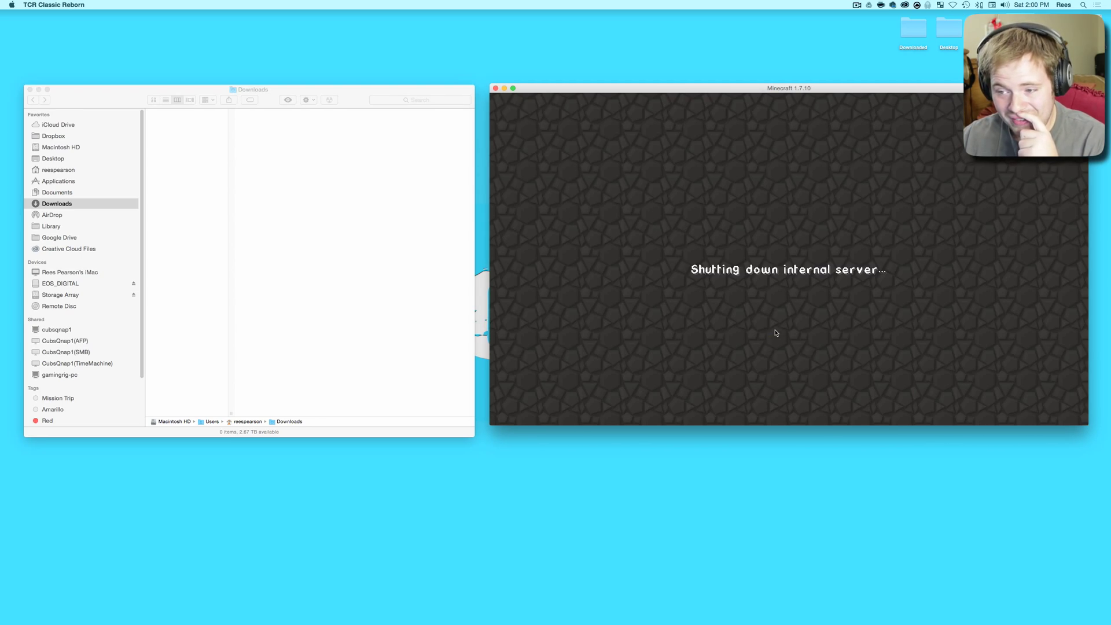